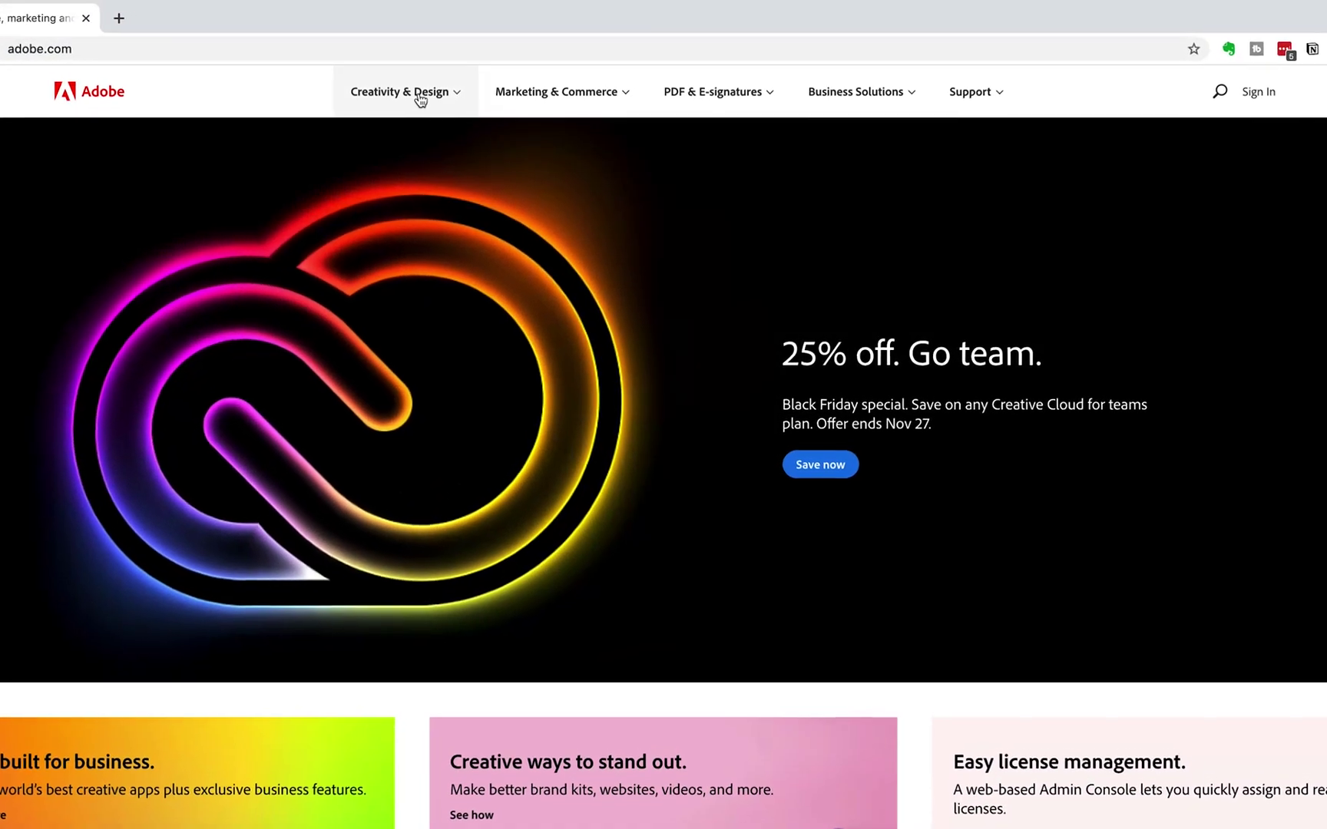
Go to the Premiere Pro product page via the Creativity & Design menu's featured products.
click(418, 86)
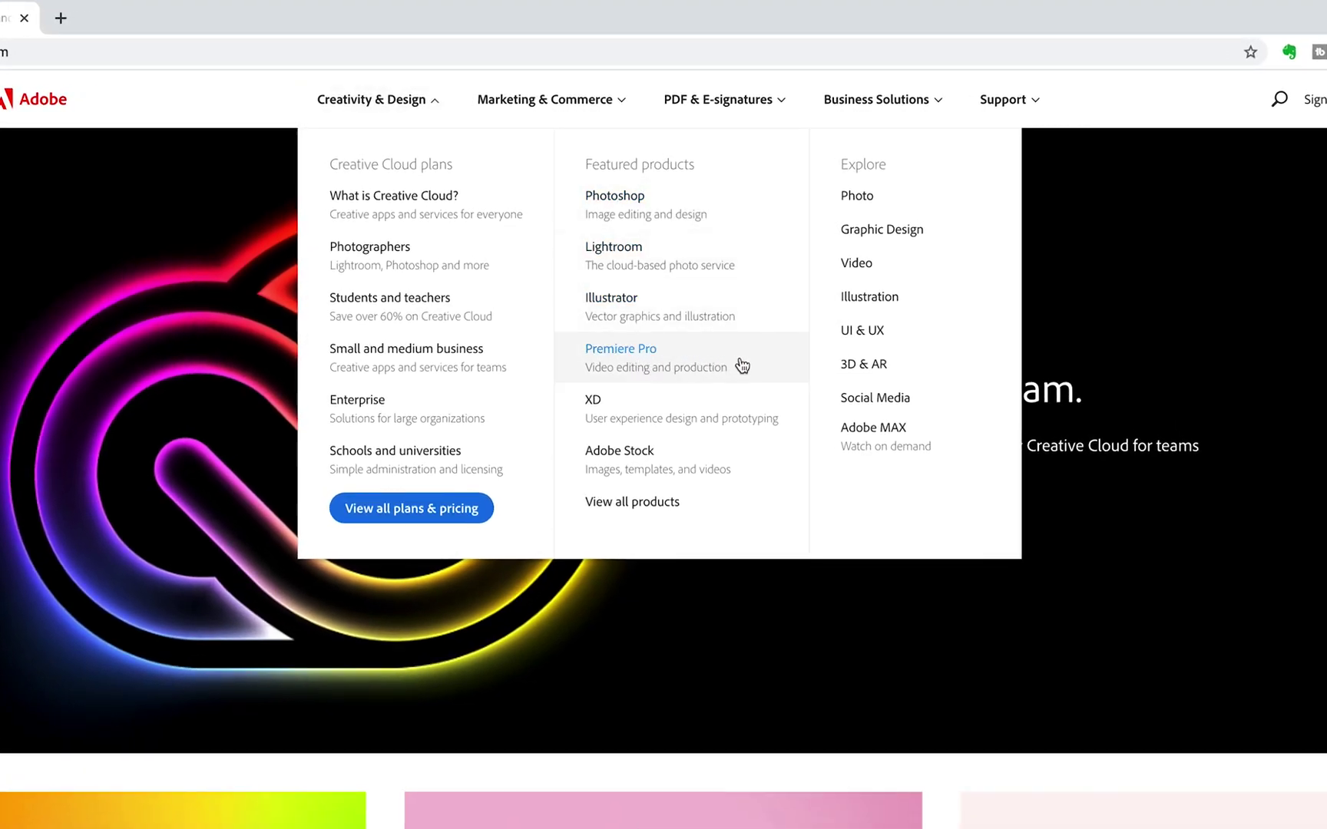
click(697, 366)
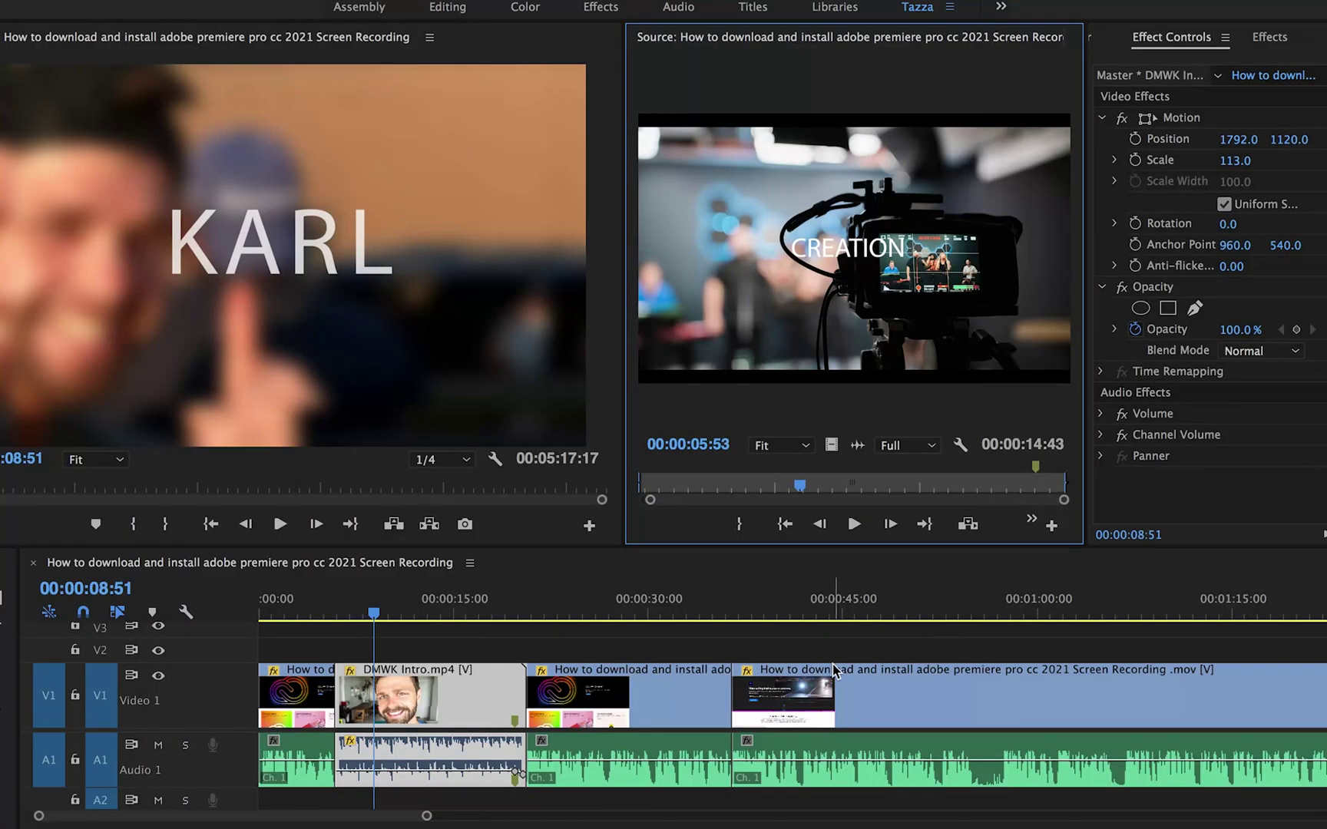
Preview two V1 screen-recording clips in the Source monitor, then scrub the intro sequence forward.
double_click(835, 672)
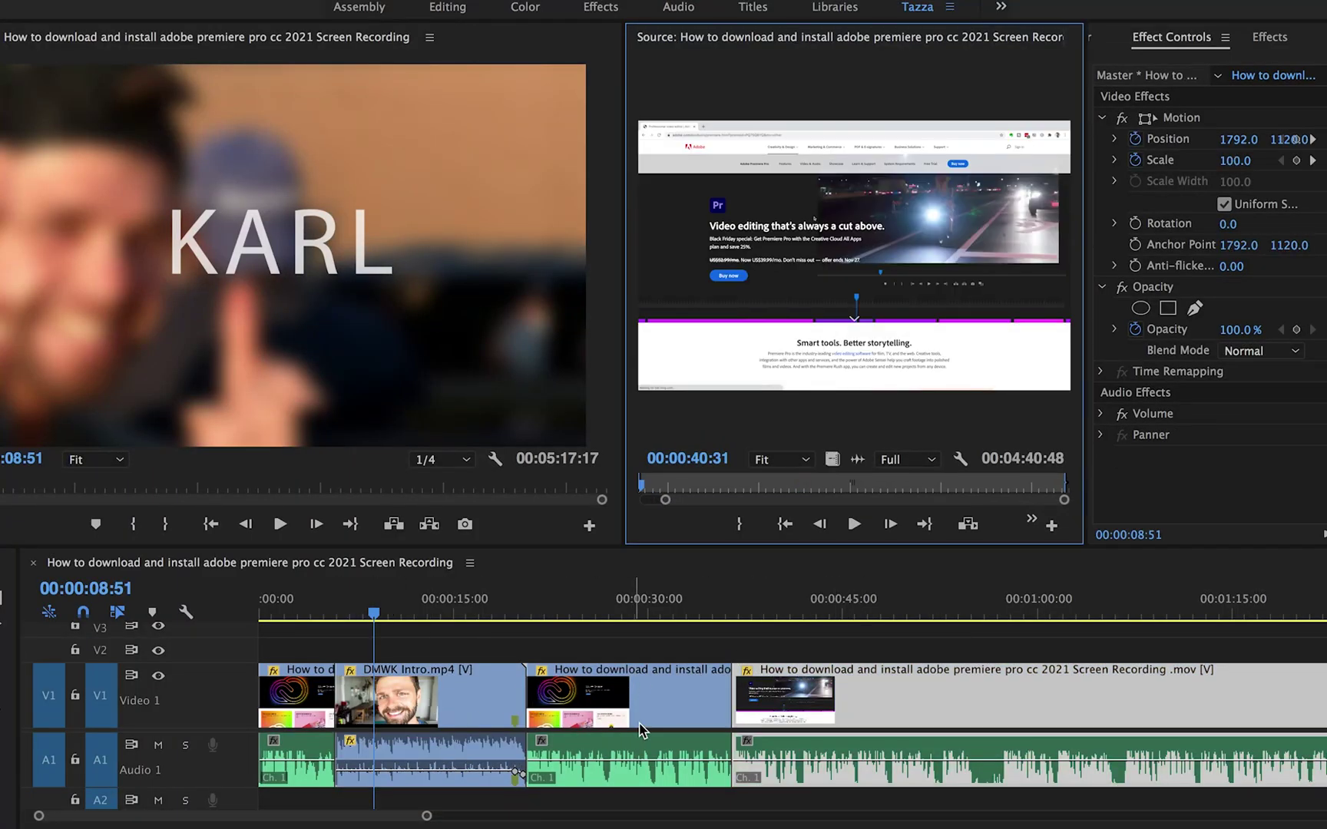
double_click(664, 706)
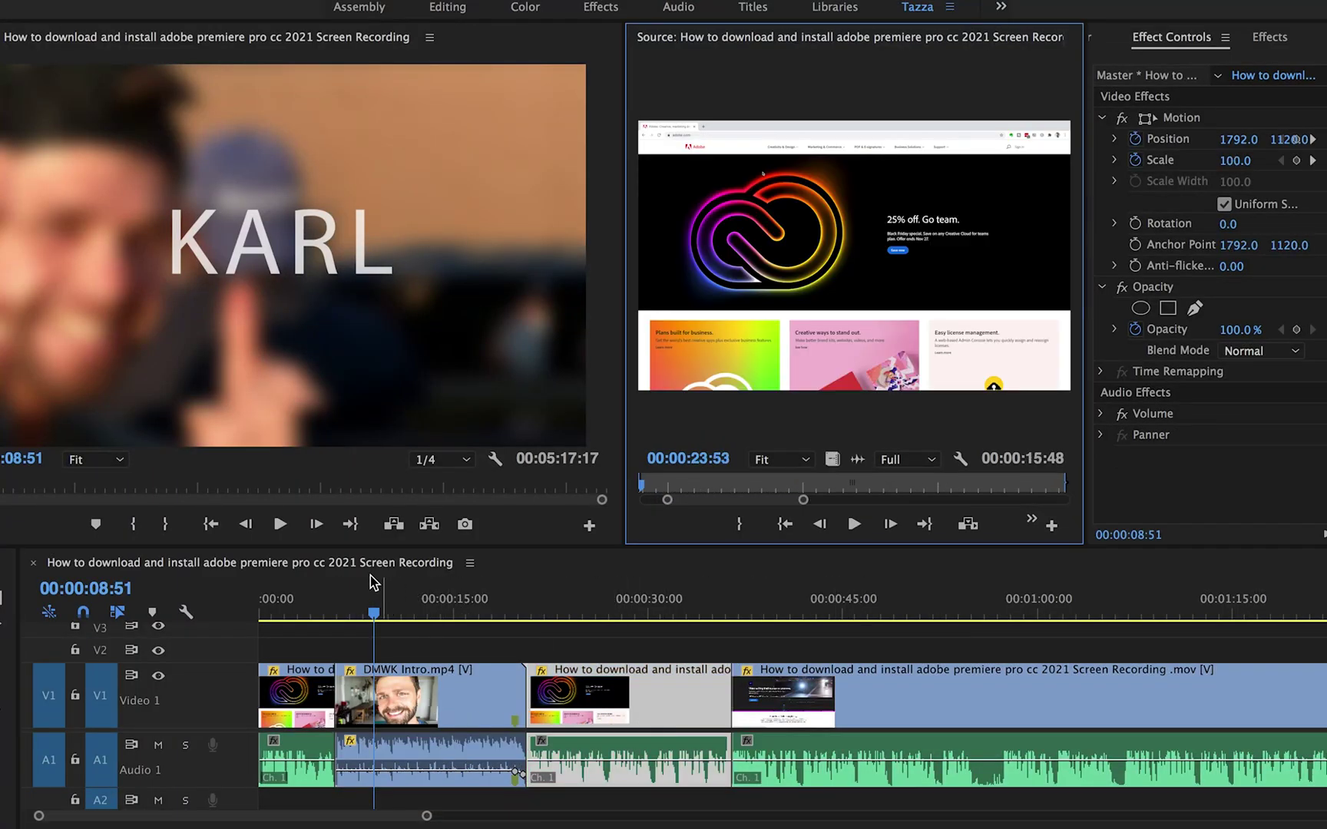
drag(367, 599, 499, 616)
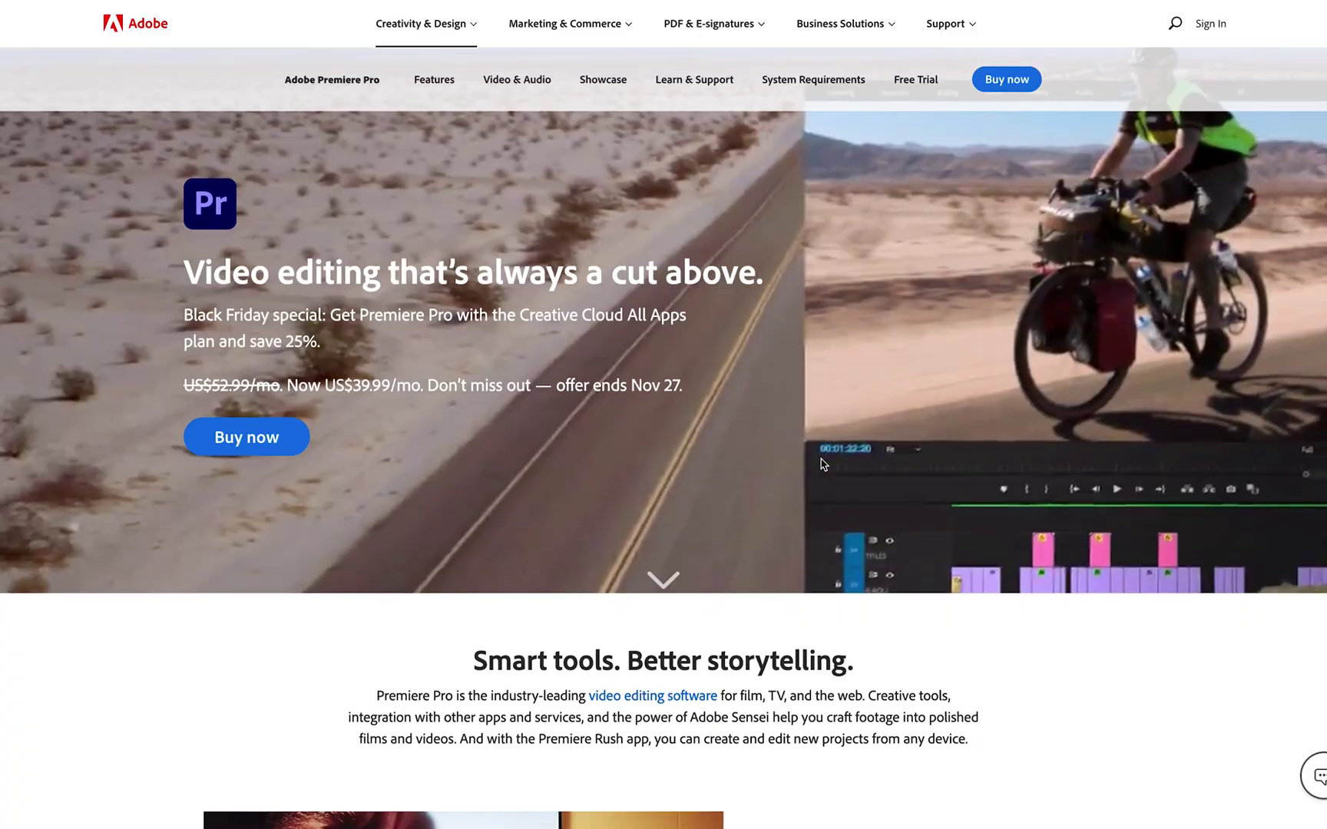
scroll(824, 463, down, 5)
scroll(821, 459, down, 2)
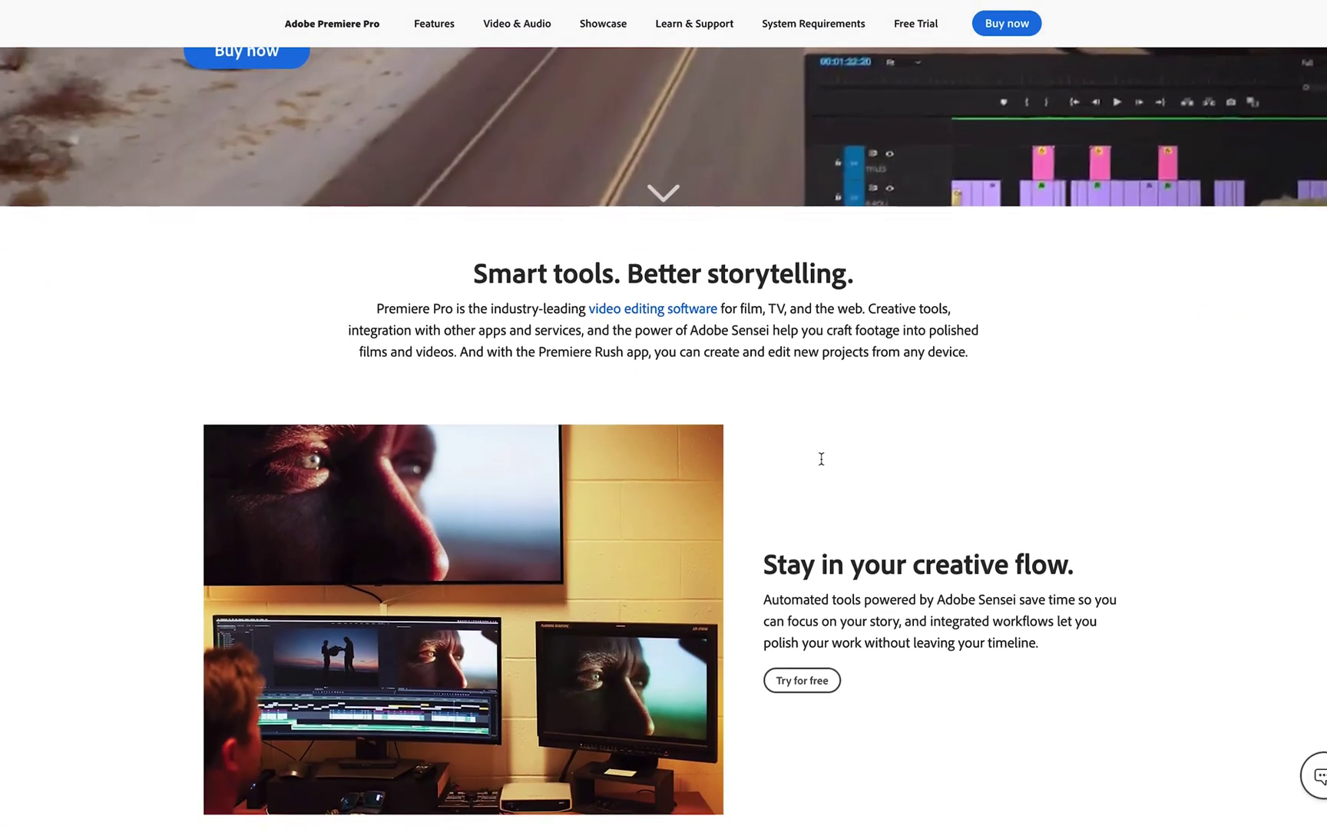
scroll(821, 459, down, 2)
scroll(823, 467, down, 2)
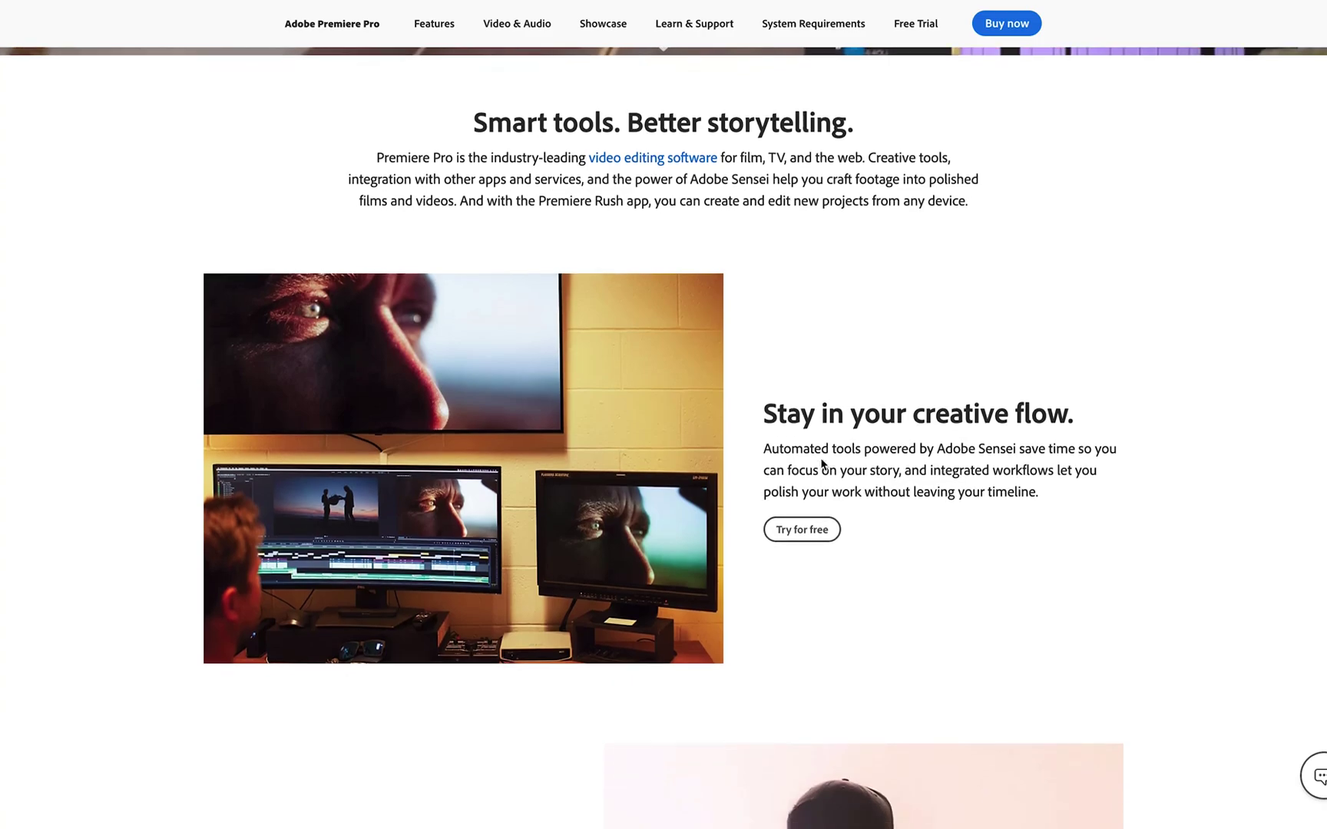
scroll(823, 467, down, 2)
scroll(824, 465, down, 2)
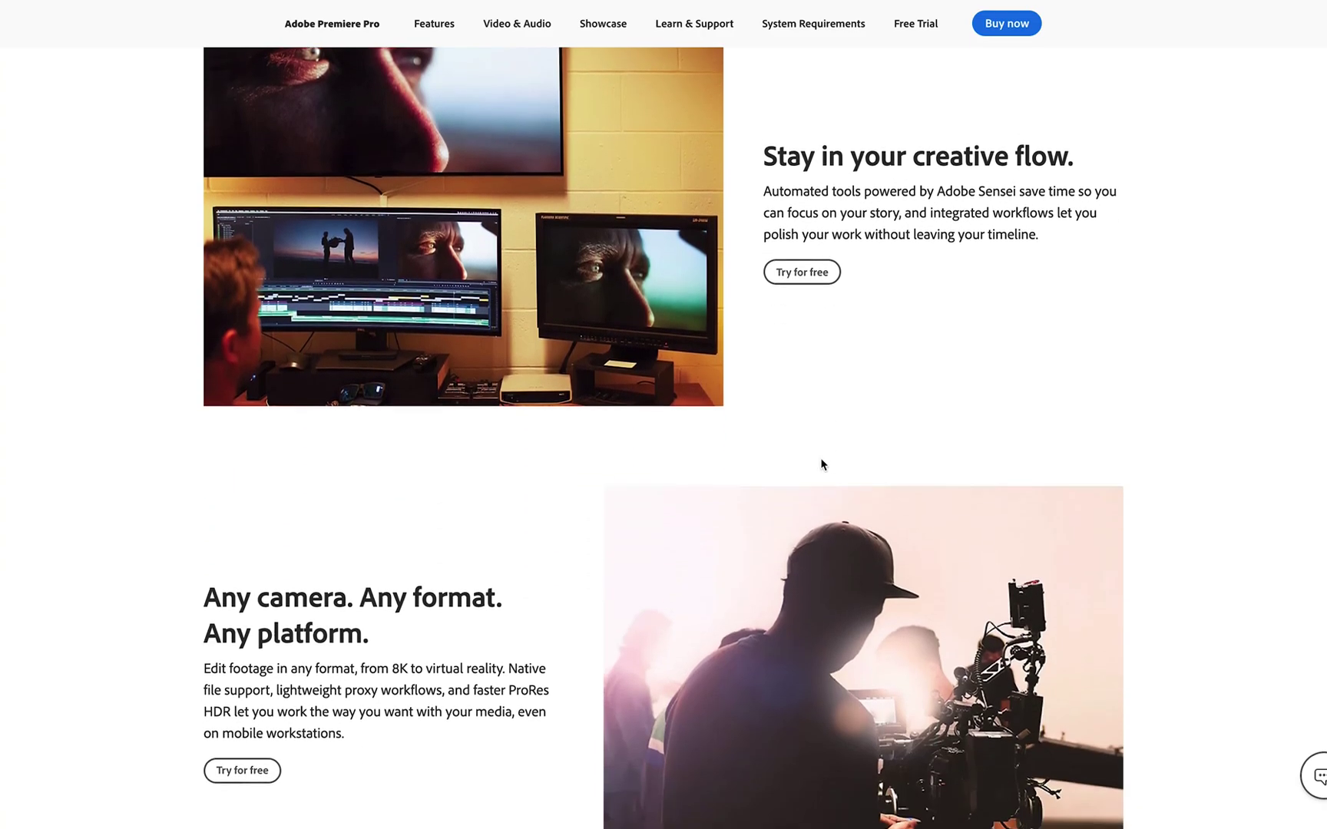
scroll(823, 465, down, 2)
scroll(823, 465, down, 2)
scroll(823, 465, down, 2)
scroll(822, 462, down, 1)
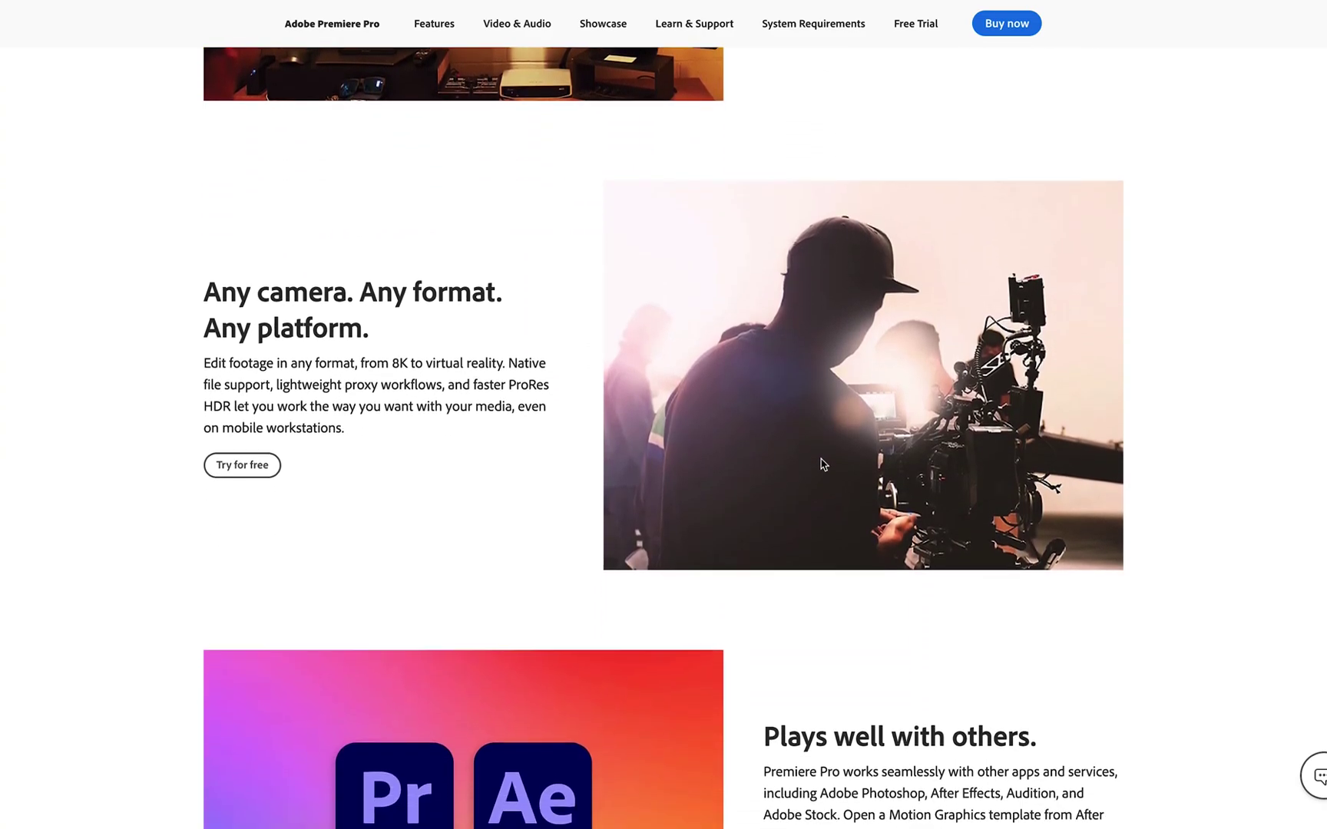
scroll(821, 463, down, 1)
scroll(822, 463, down, 2)
scroll(821, 462, down, 1)
scroll(824, 465, down, 1)
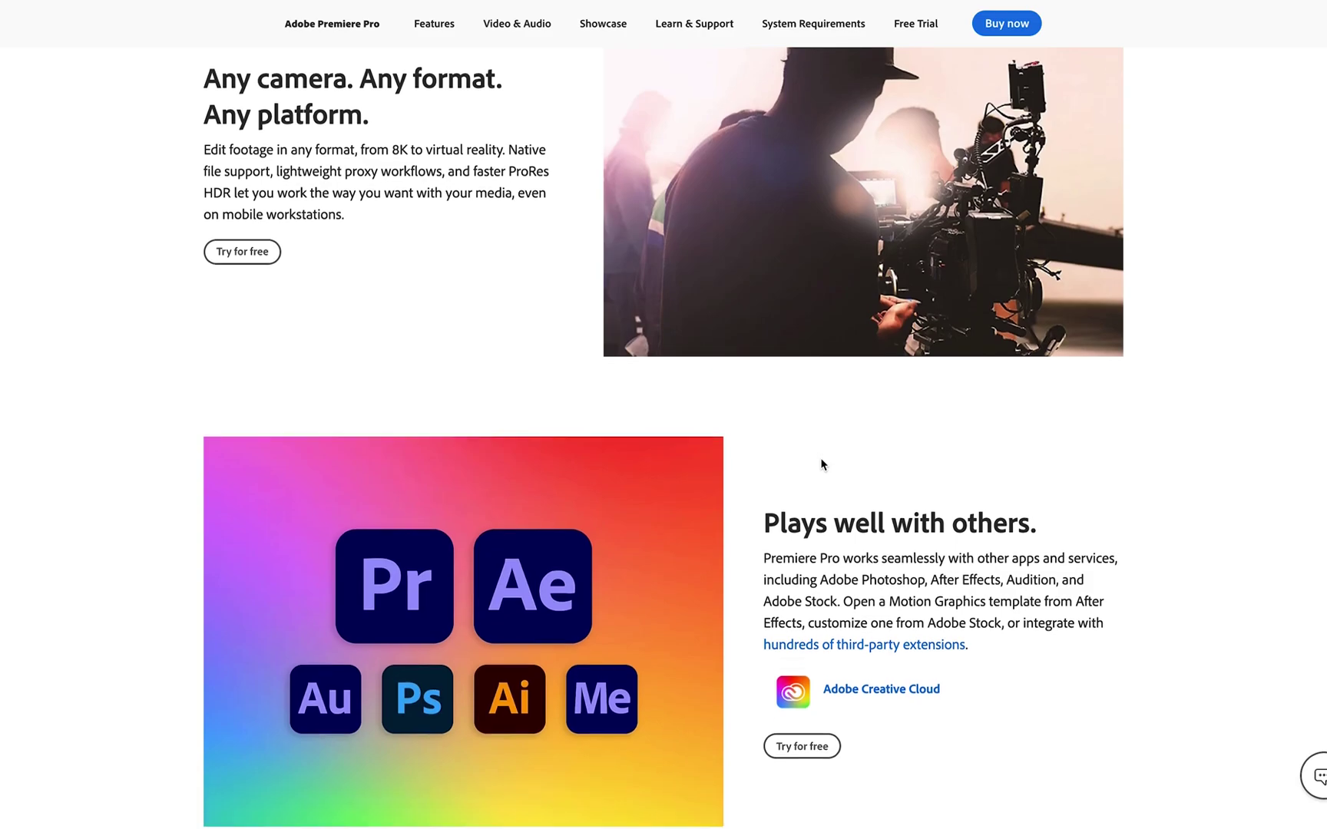
scroll(823, 465, down, 2)
scroll(824, 464, down, 1)
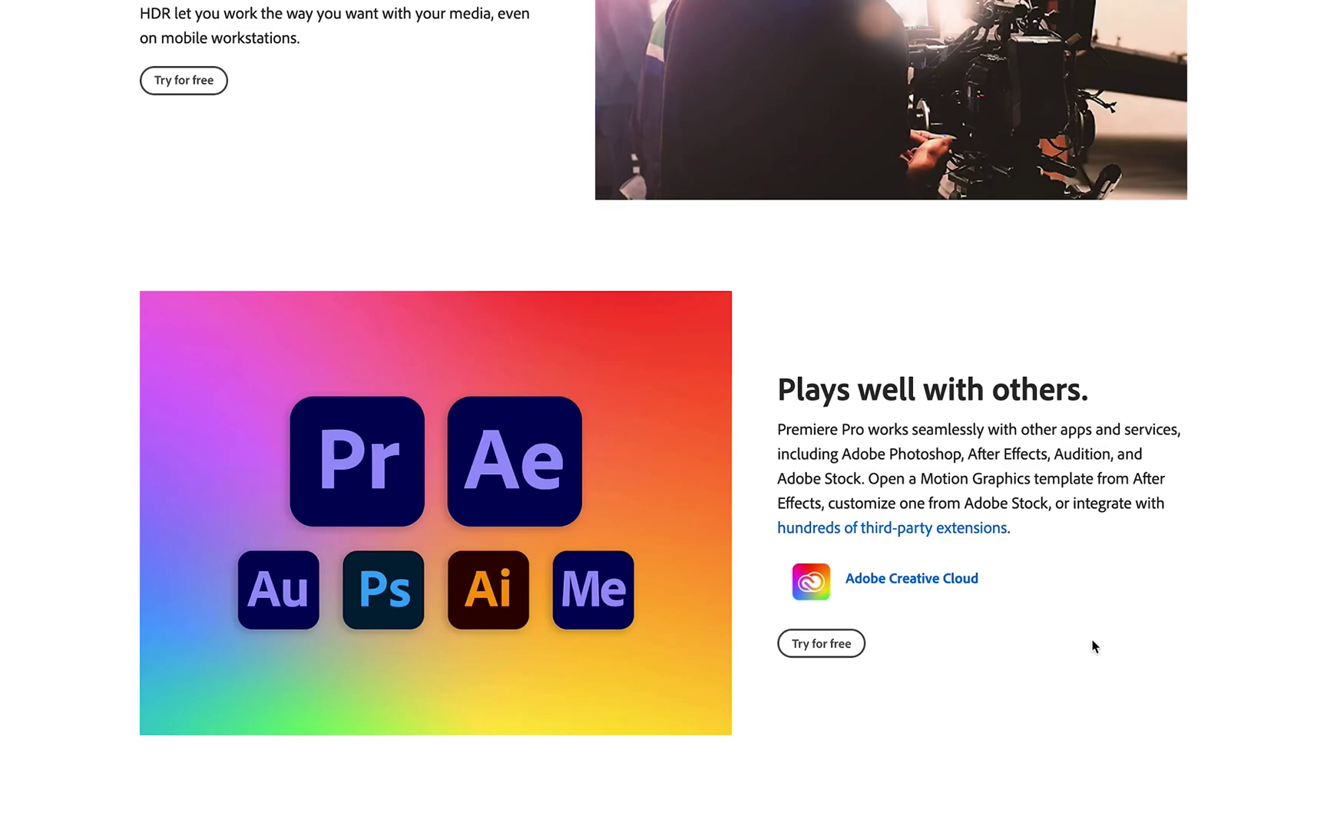
scroll(1093, 646, down, 2)
scroll(1094, 647, down, 4)
scroll(1094, 648, down, 3)
scroll(1094, 647, down, 1)
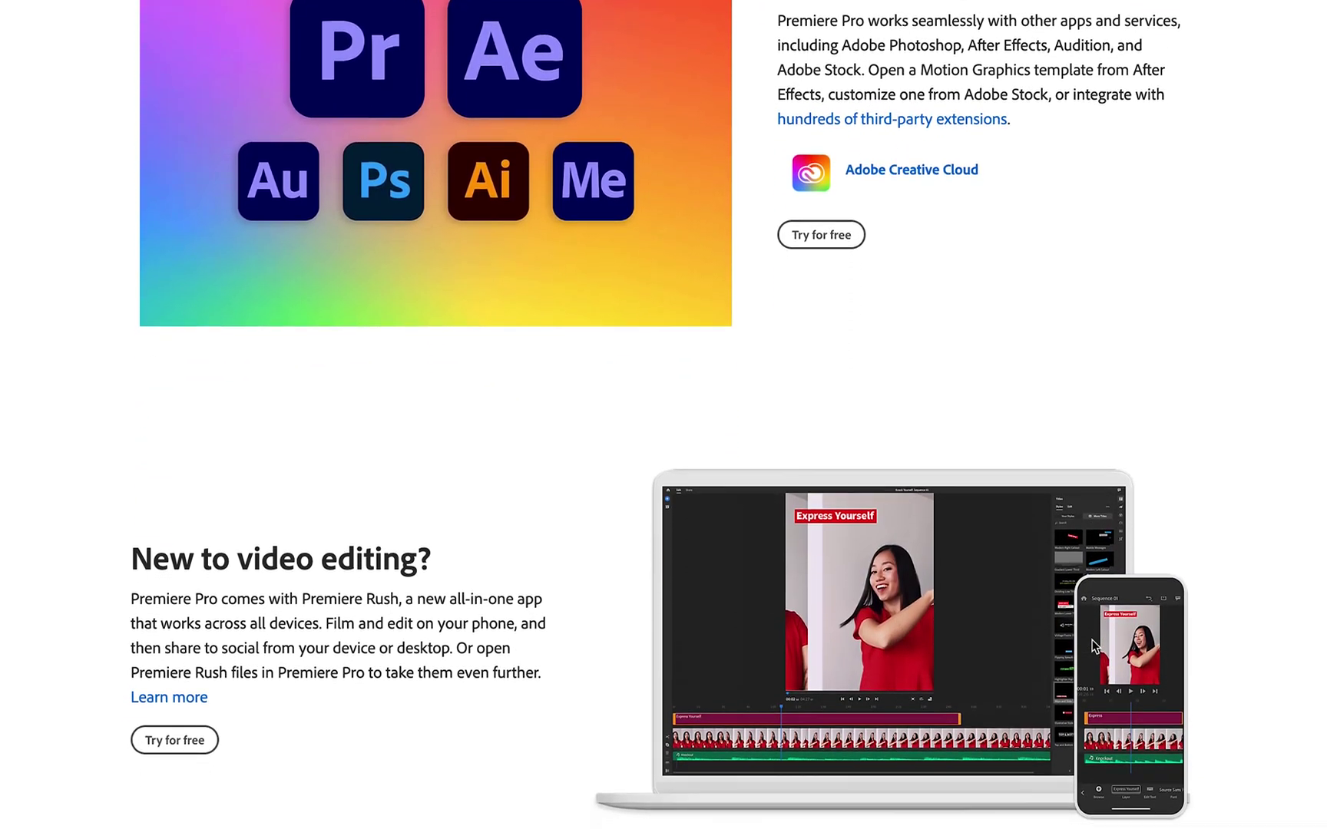
scroll(1094, 646, down, 2)
scroll(1094, 646, down, 2)
scroll(1094, 646, down, 1)
scroll(1094, 647, down, 1)
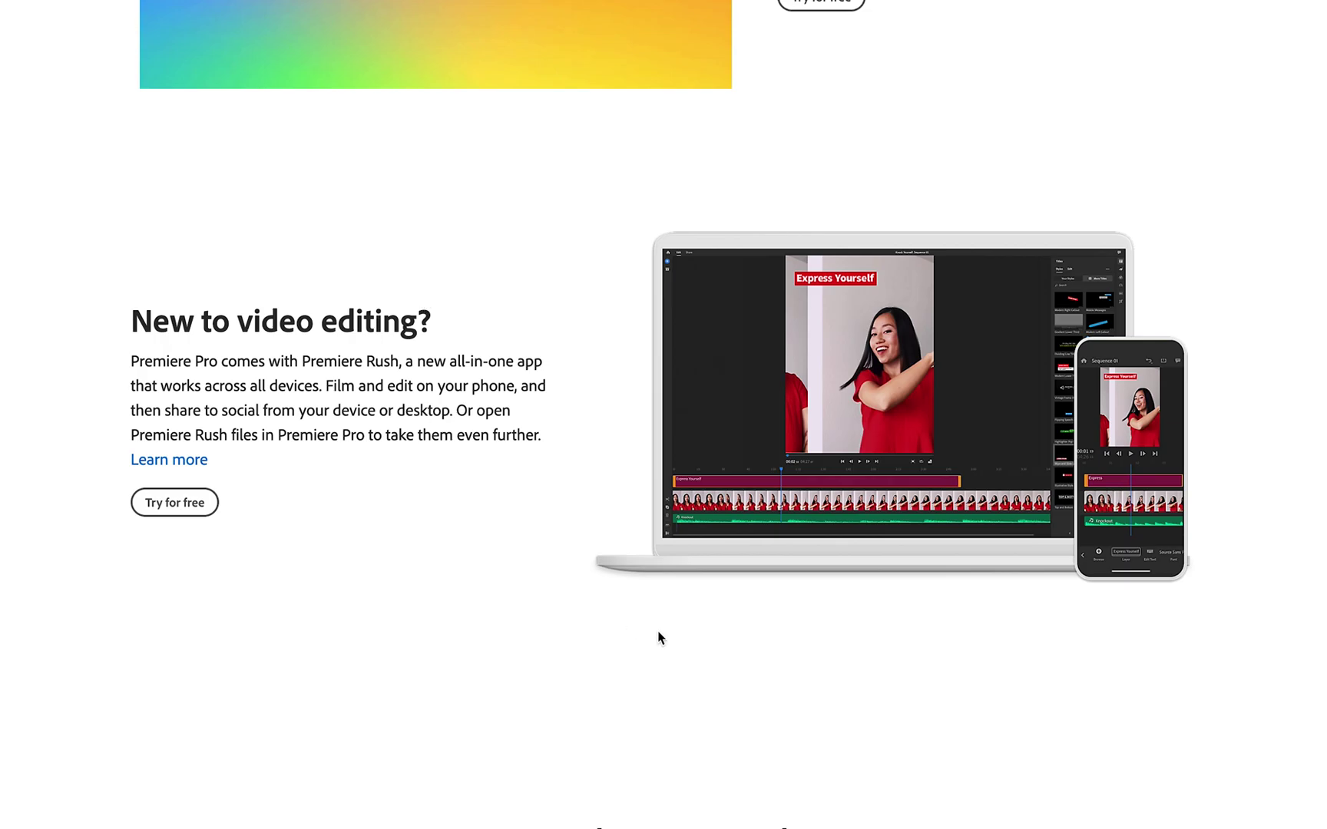
scroll(729, 646, down, 5)
scroll(729, 647, down, 5)
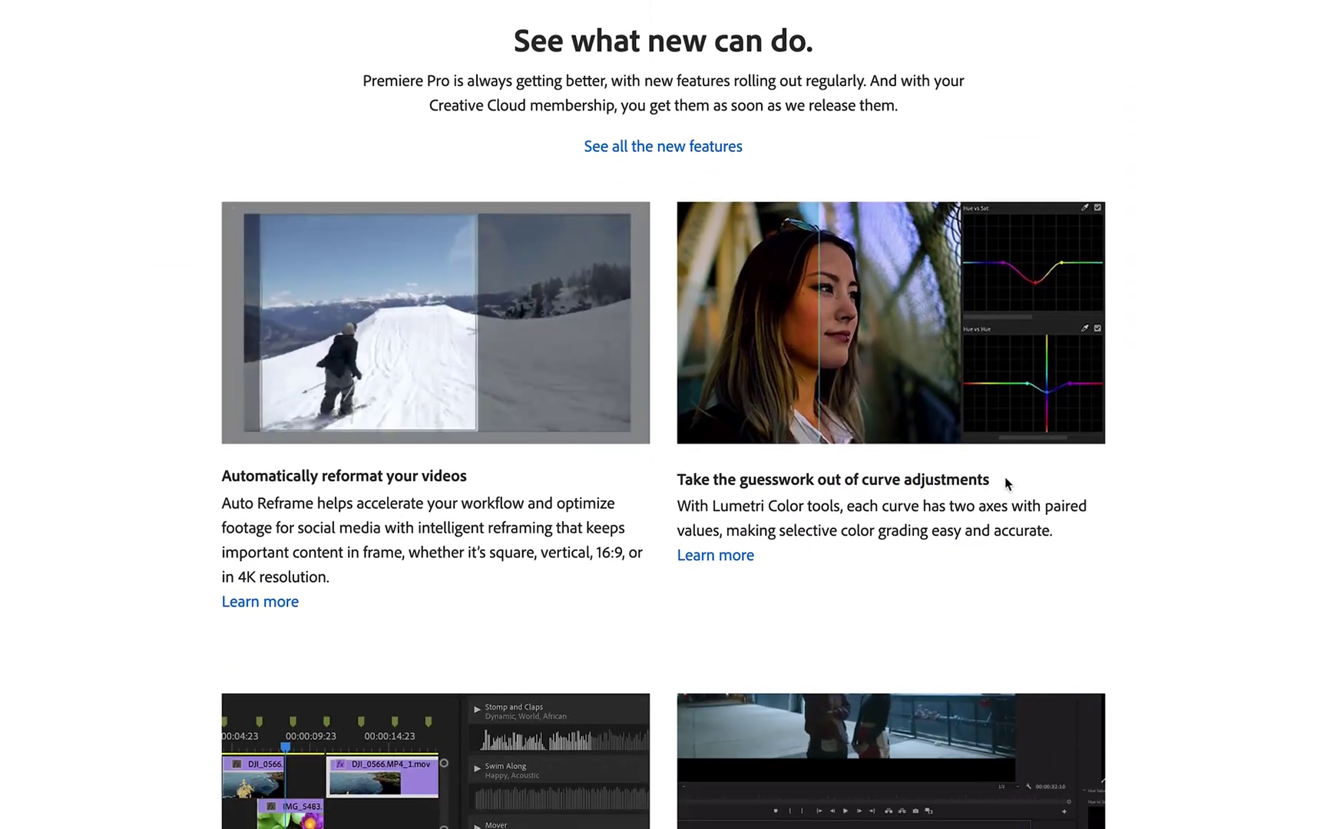
scroll(1004, 477, down, 3)
scroll(1005, 477, down, 3)
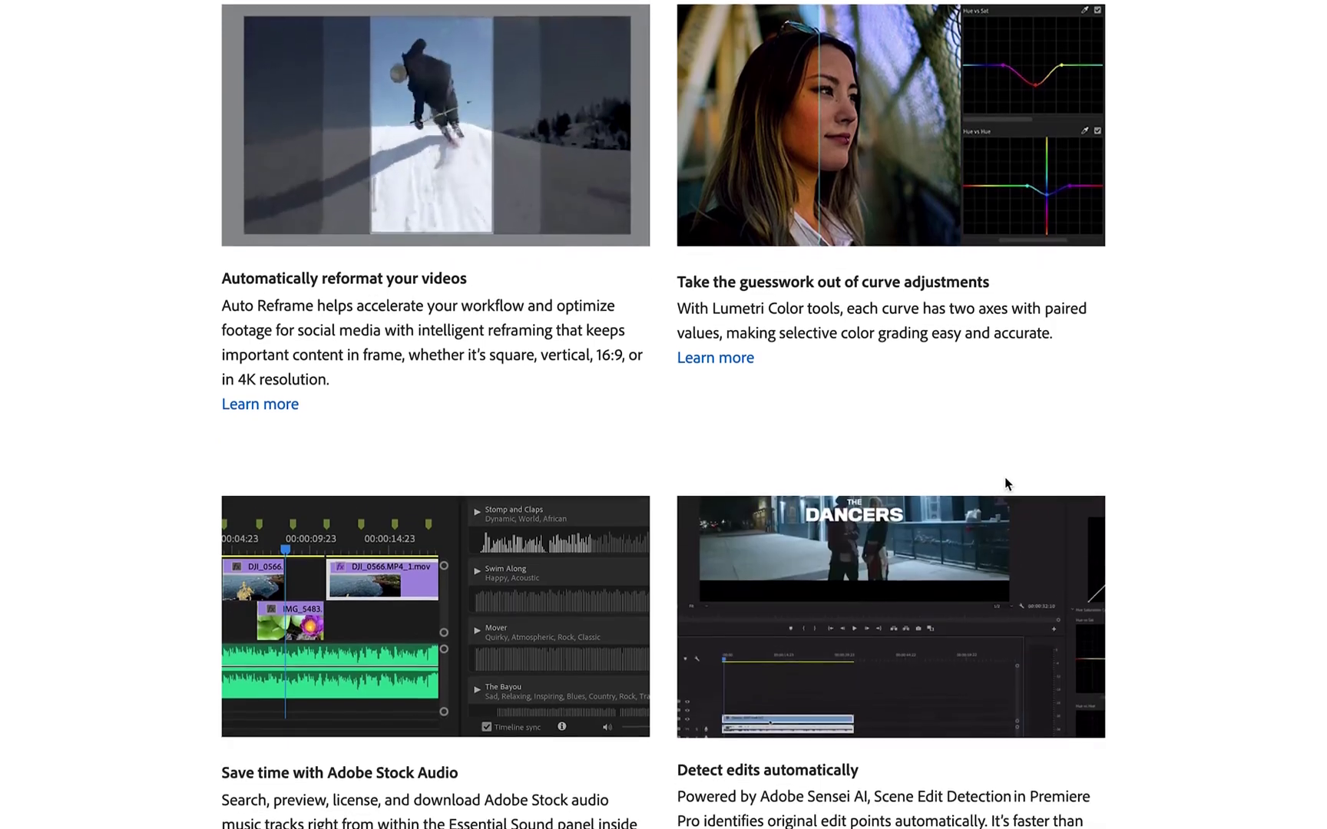
scroll(1005, 477, down, 4)
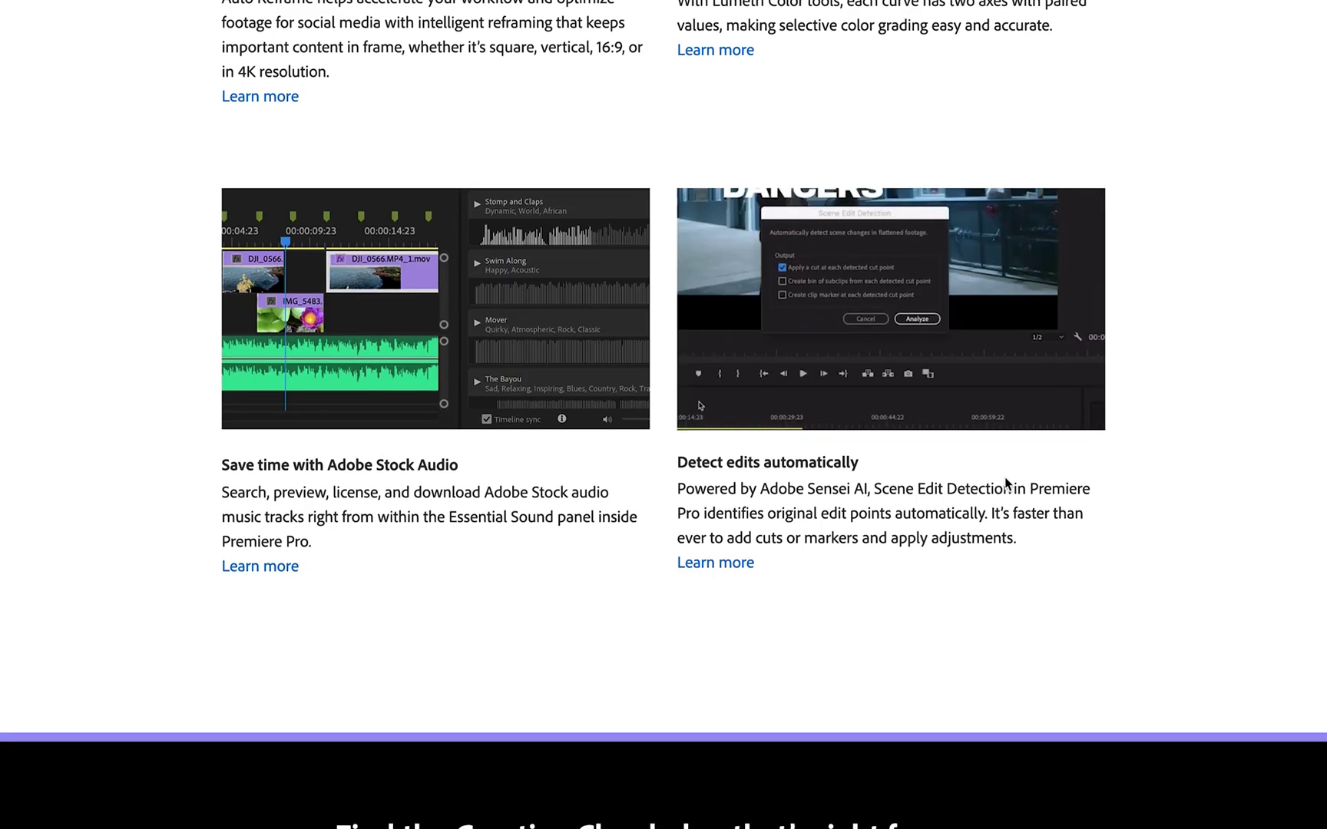
scroll(1004, 478, down, 2)
scroll(1004, 476, down, 2)
scroll(1005, 478, down, 2)
scroll(1005, 483, down, 2)
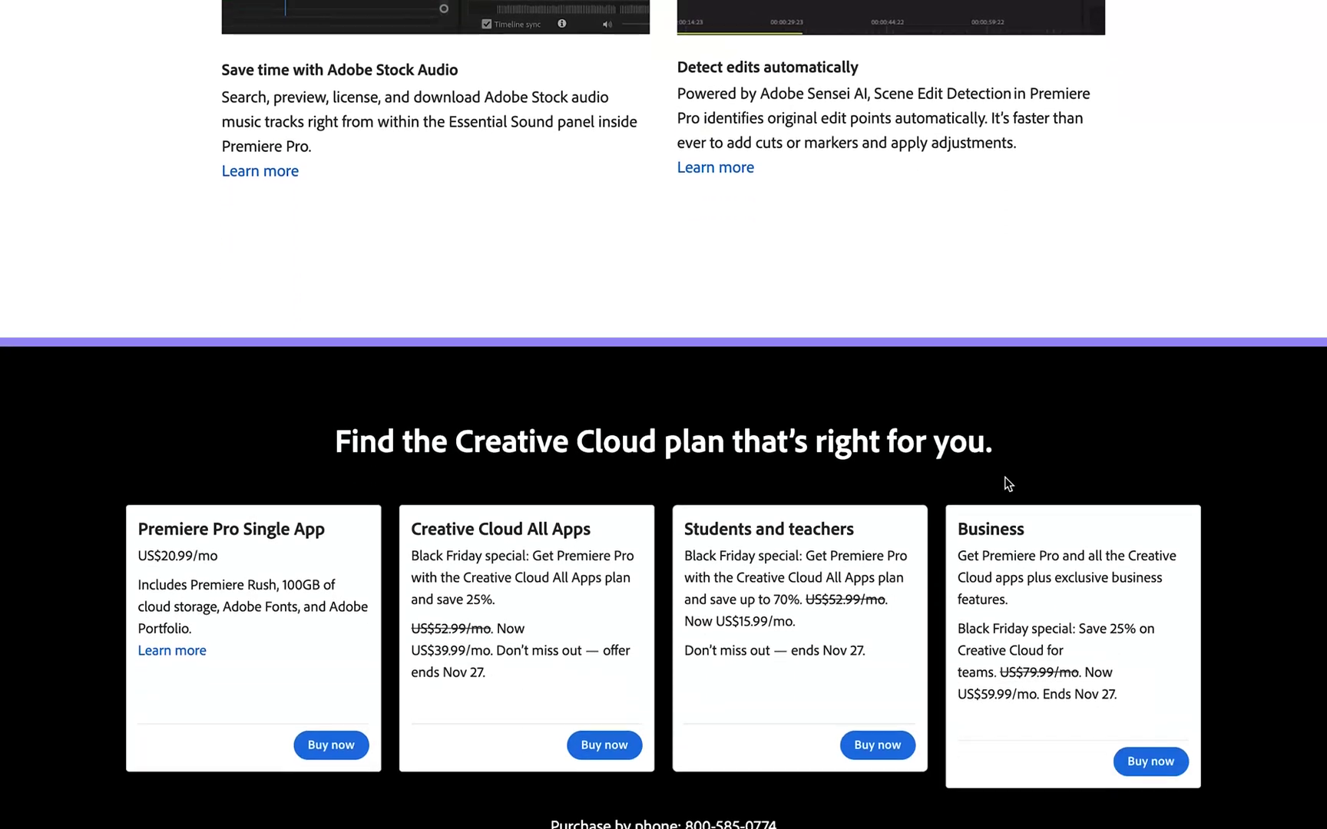
scroll(1004, 483, down, 2)
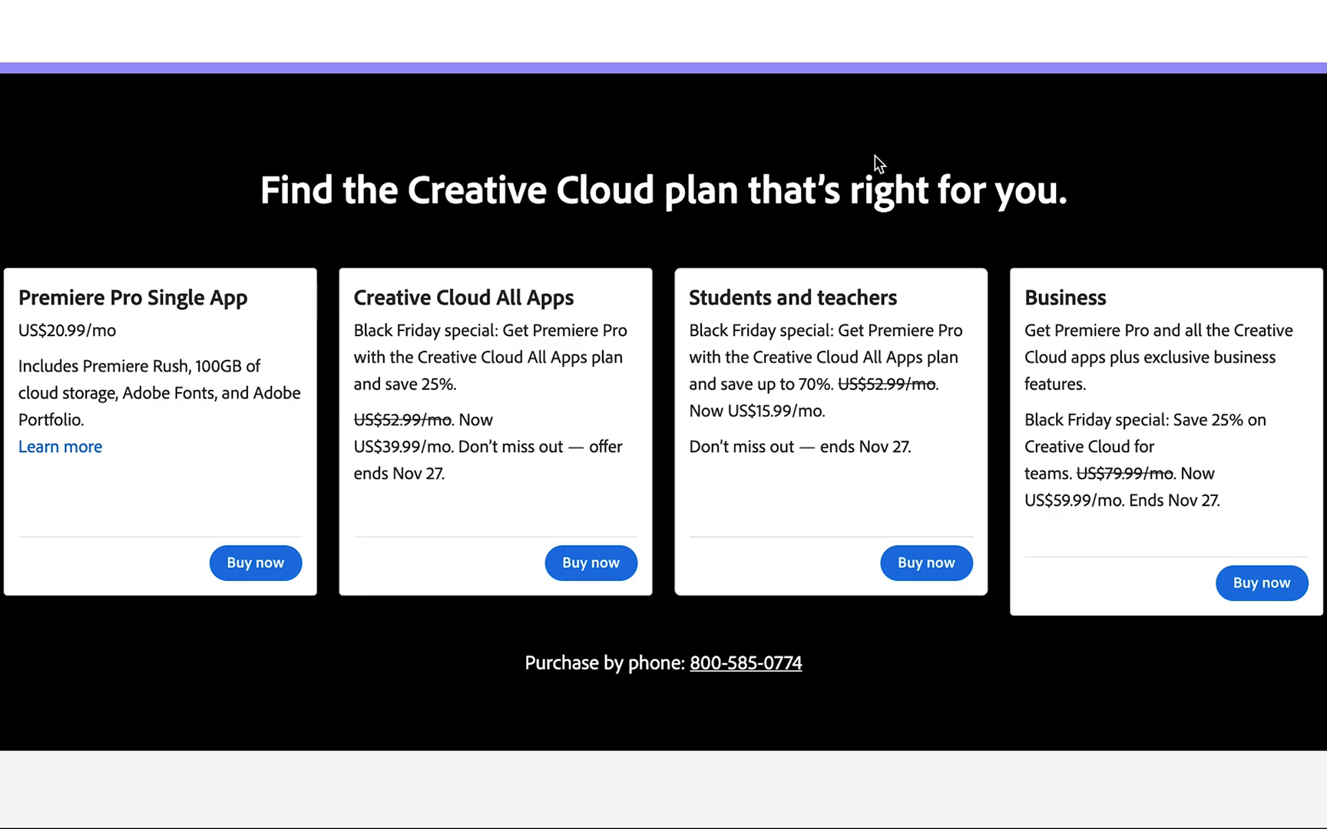
scroll(892, 139, up, 15)
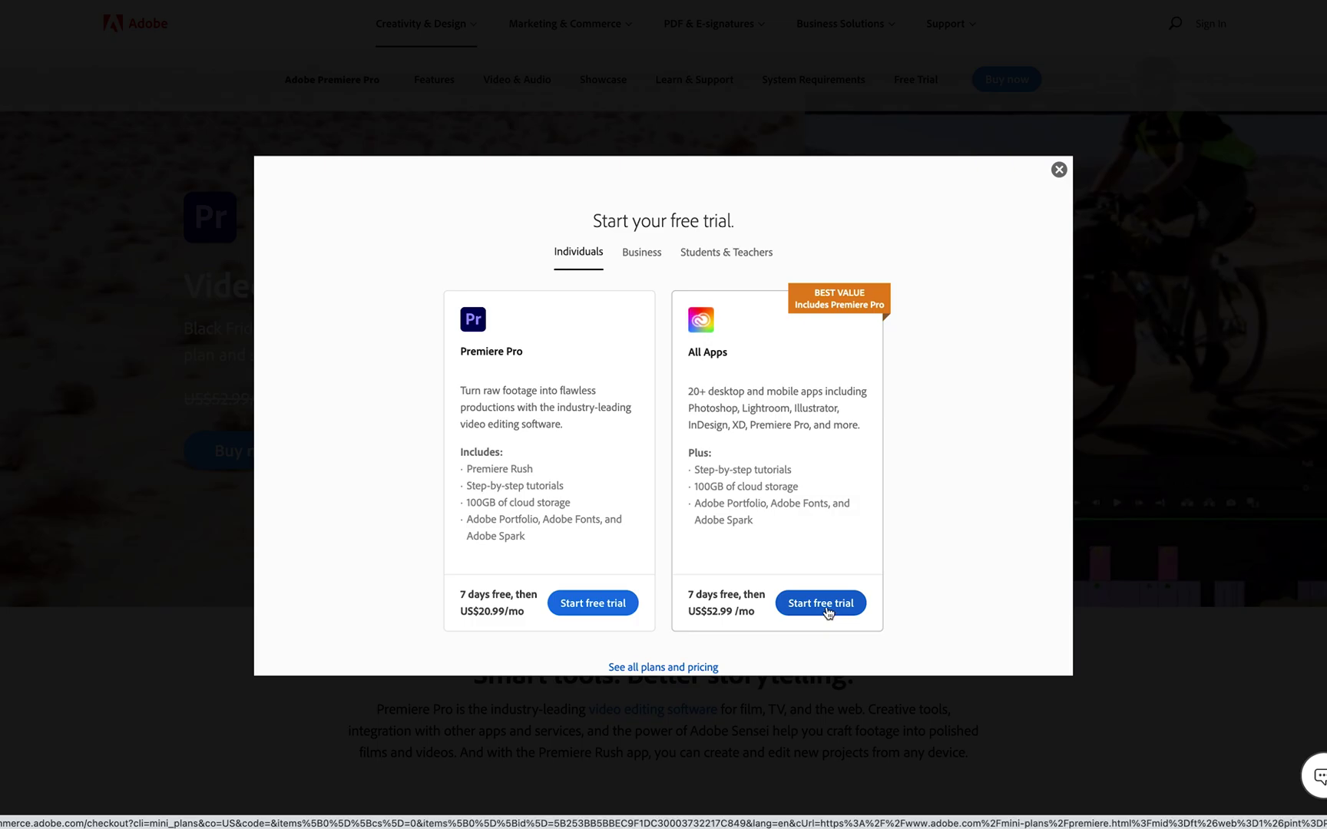
Start the 7-day free trial on the Creative Cloud All Apps card.
click(827, 610)
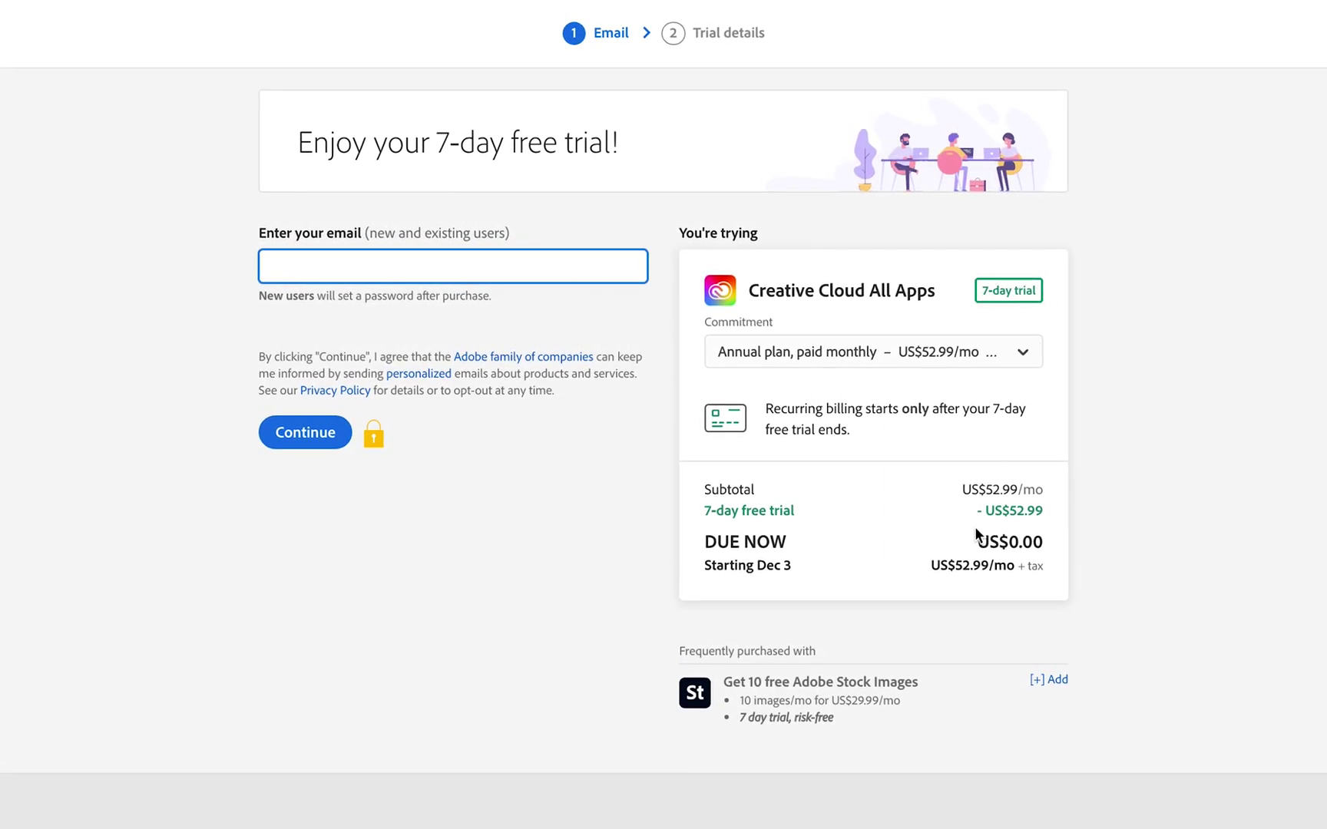
mouse_move(1047, 510)
mouse_down()
mouse_move(975, 511)
mouse_move(1044, 542)
mouse_up()
click(1043, 511)
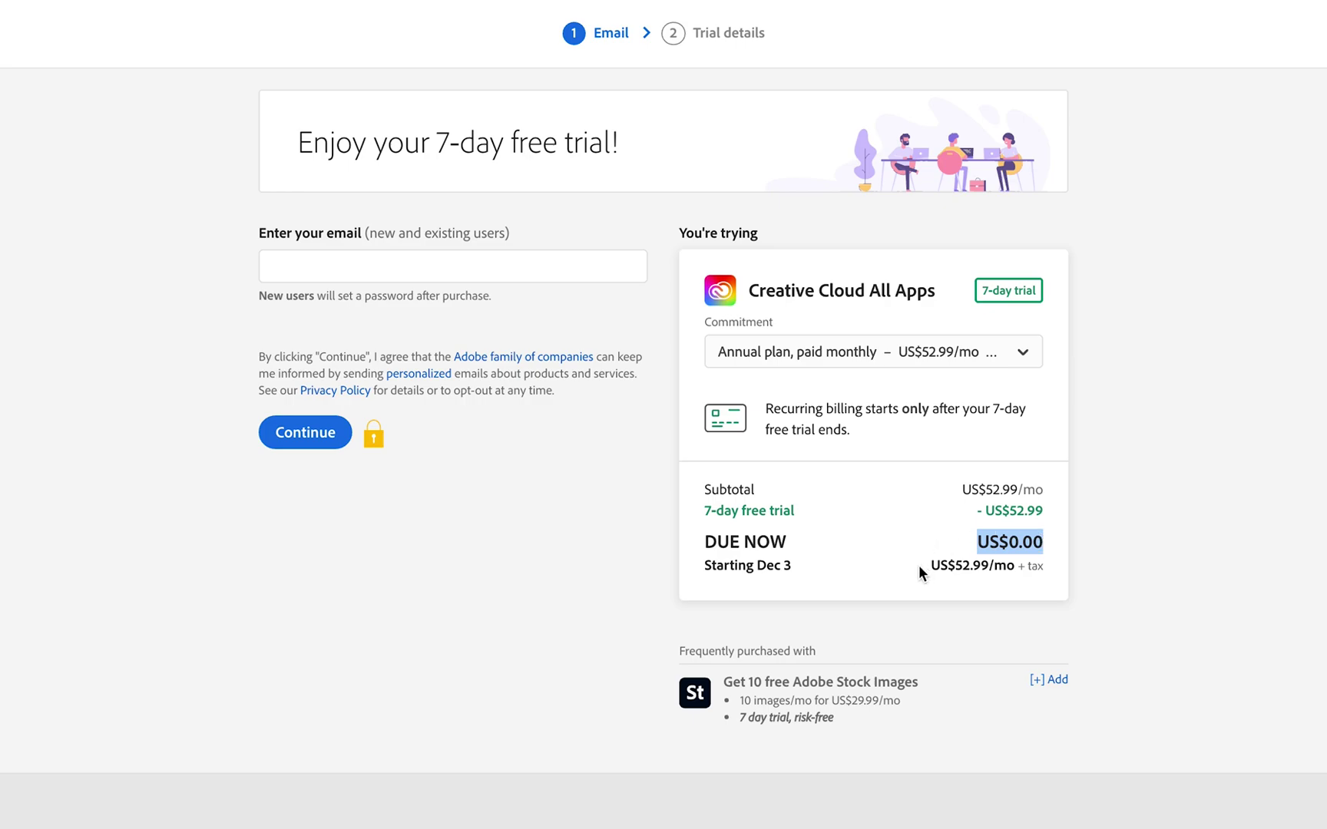
drag(932, 565, 1009, 569)
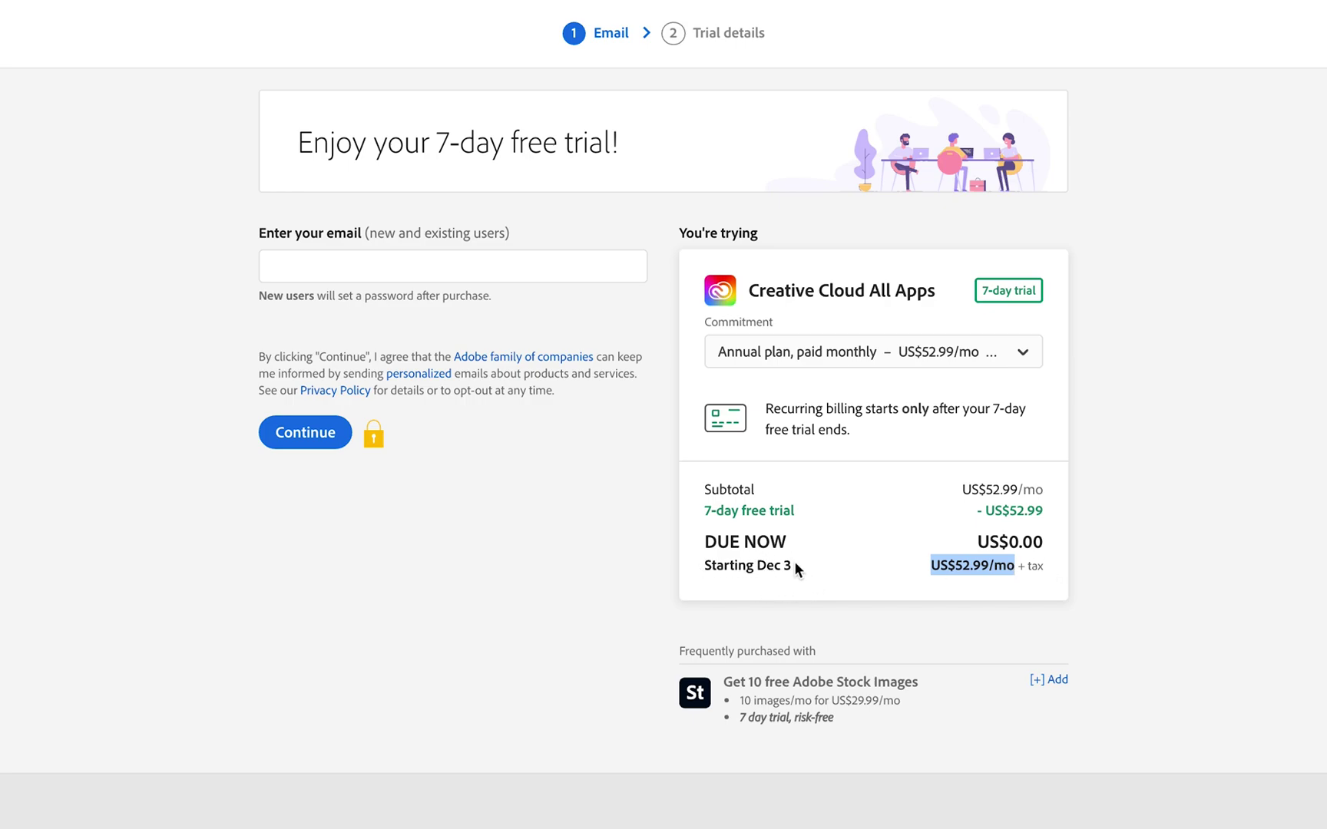
drag(794, 564, 706, 564)
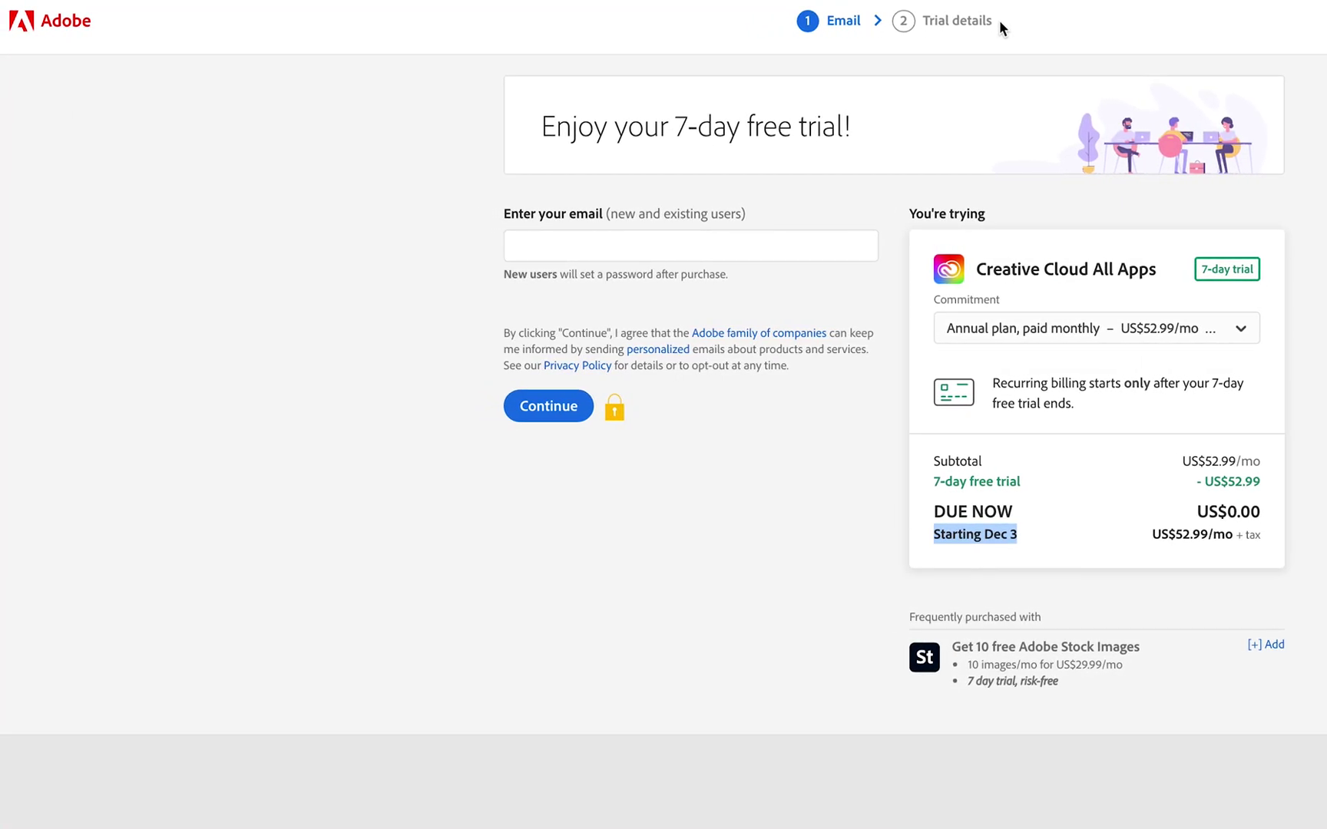
drag(673, 126, 847, 126)
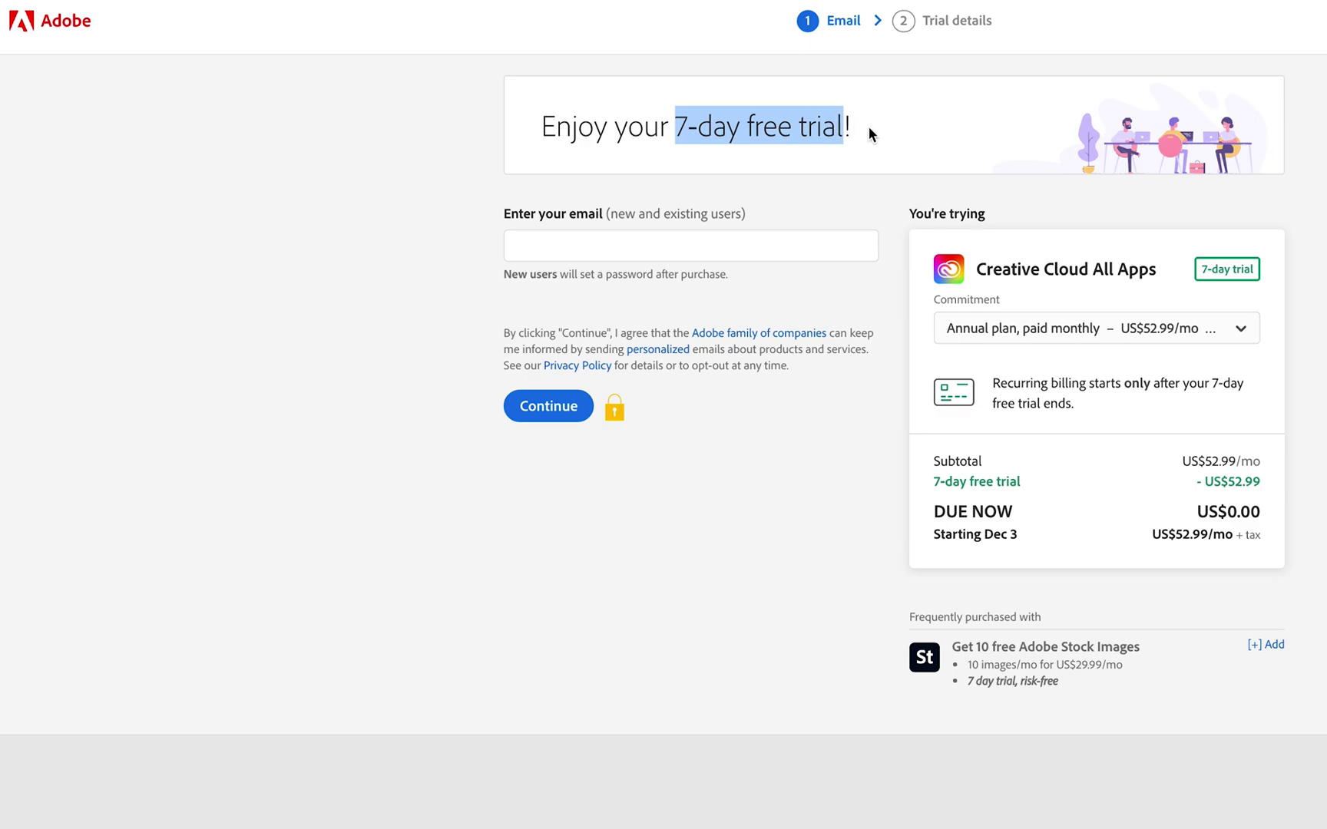